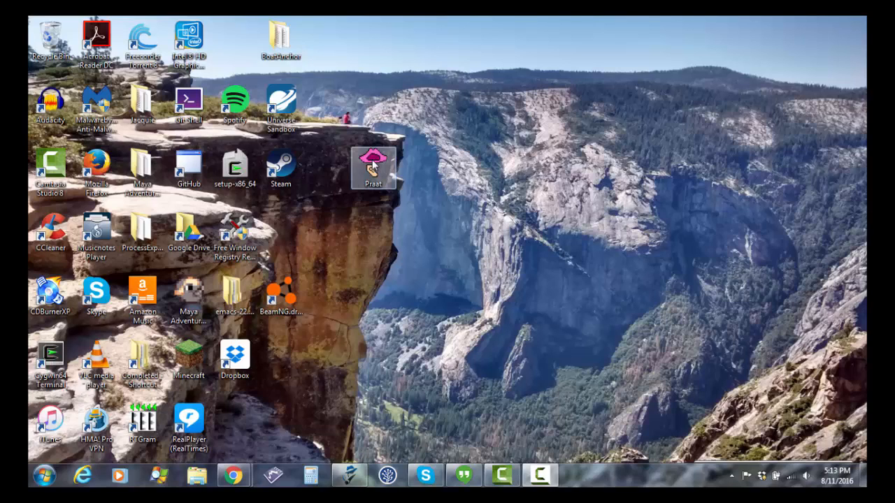
# Launch Praat from the desktop
pyautogui.click(376, 184)
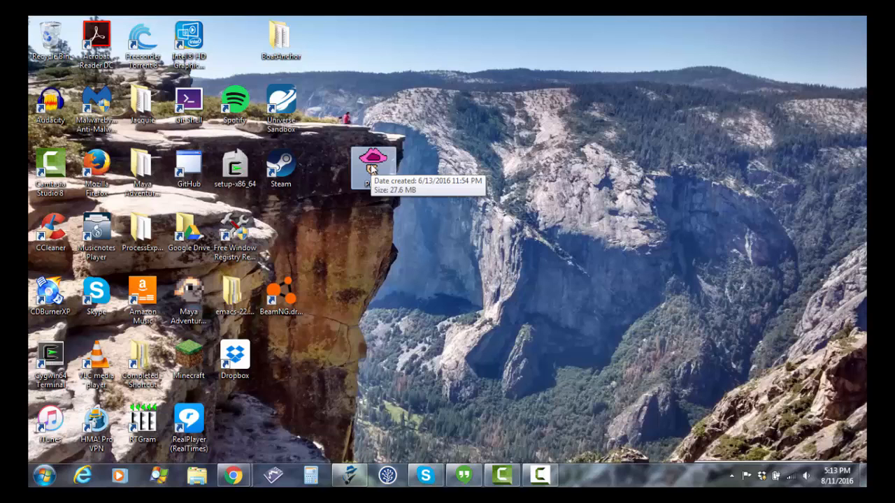
pyautogui.doubleClick(373, 167)
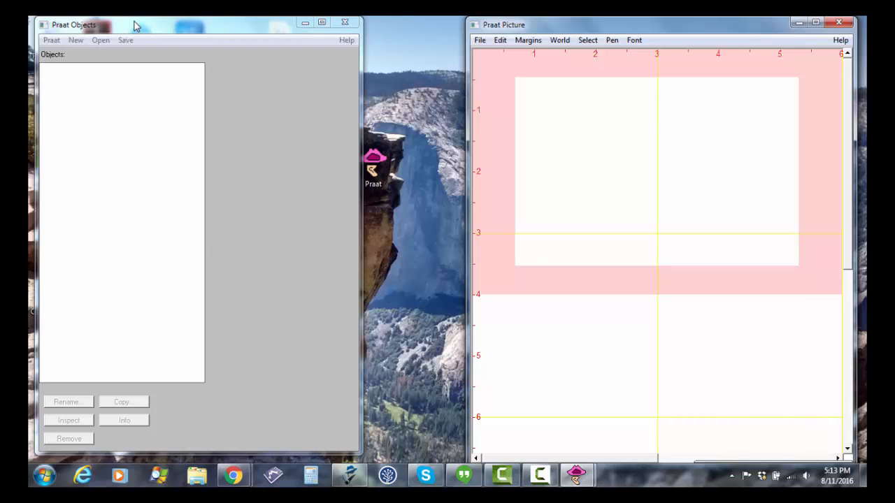
# Read the fvowels sound file from the Phonetics English folder and open it for viewing and editing
pyautogui.click(77, 41)
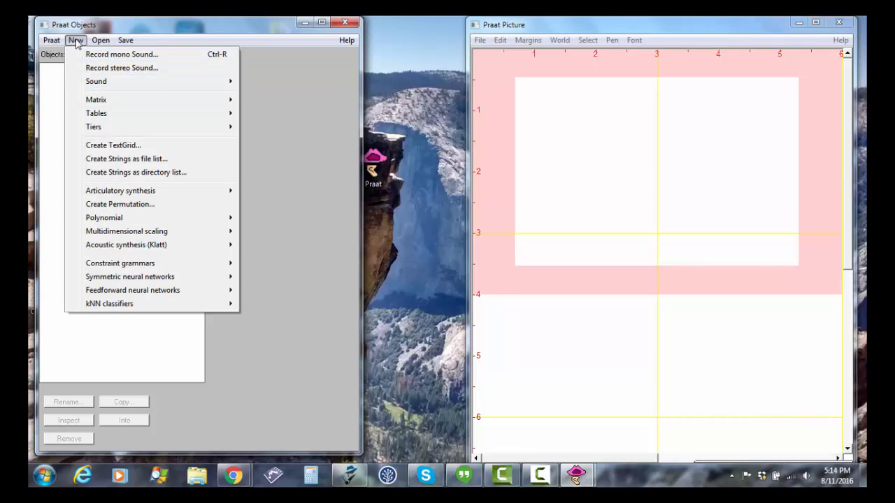
pyautogui.moveTo(98, 40)
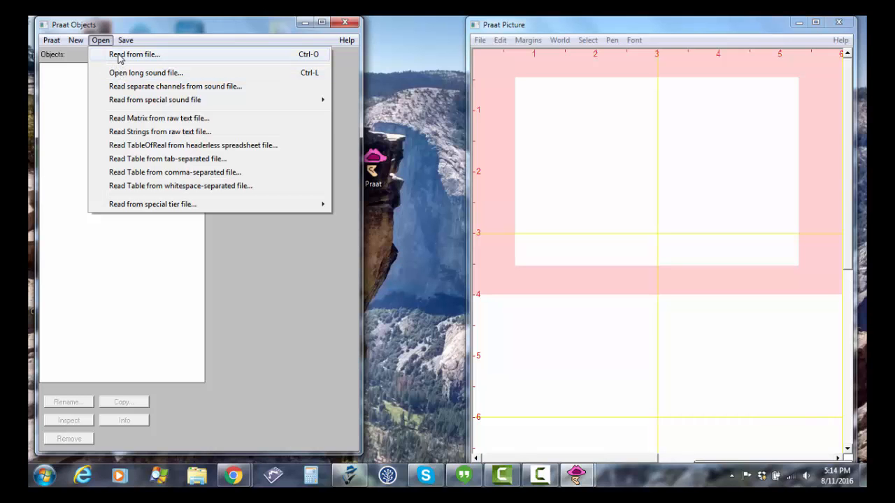
pyautogui.click(120, 56)
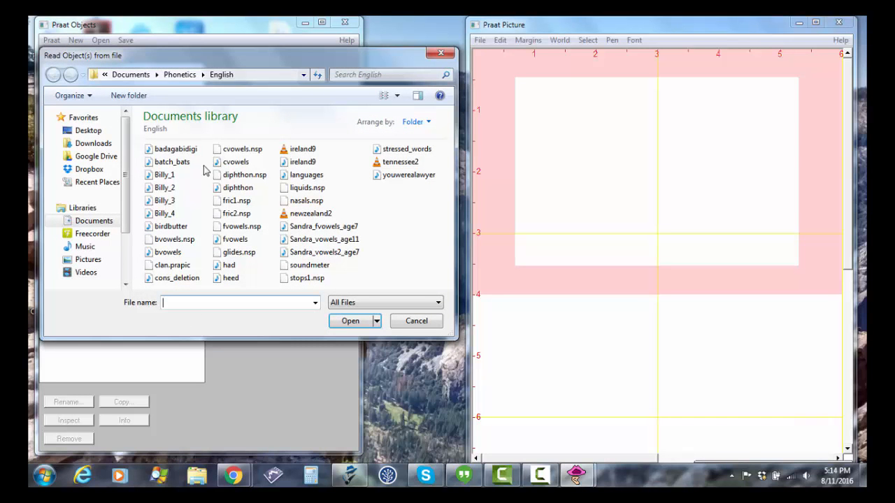
pyautogui.doubleClick(225, 241)
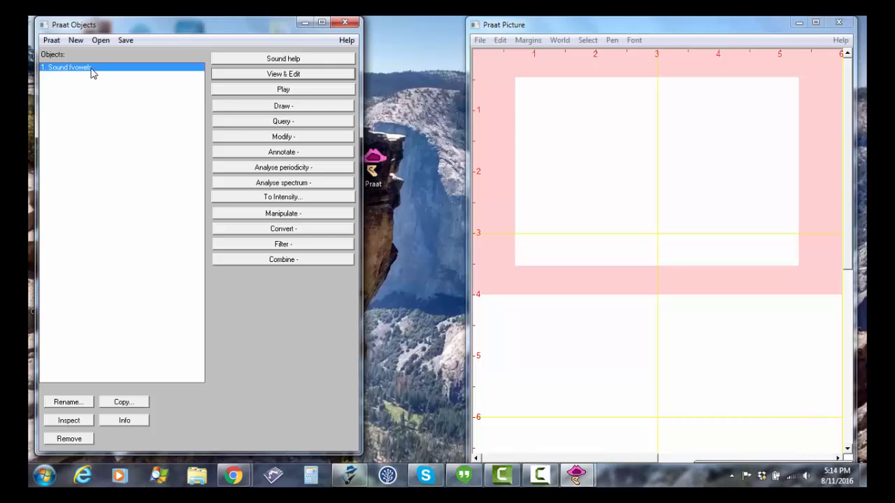
pyautogui.click(253, 75)
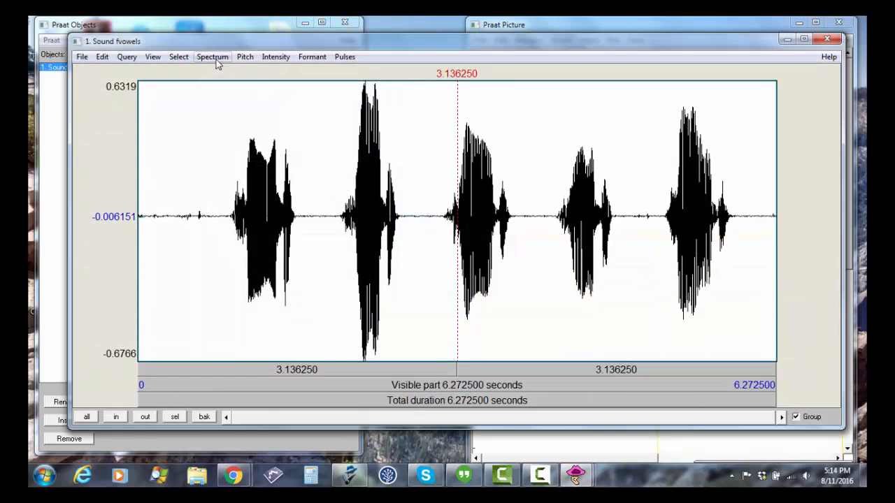
# Turn on the spectrogram display for the fvowels sound and hide it again
pyautogui.click(213, 57)
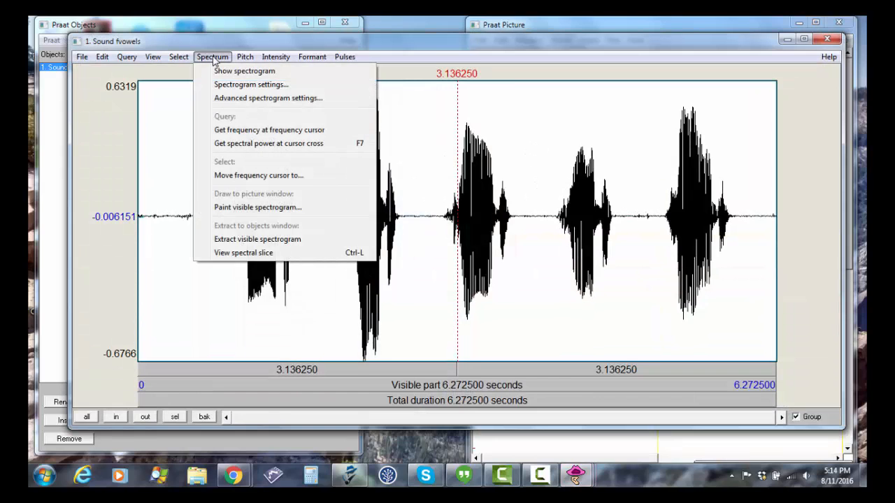
pyautogui.click(218, 71)
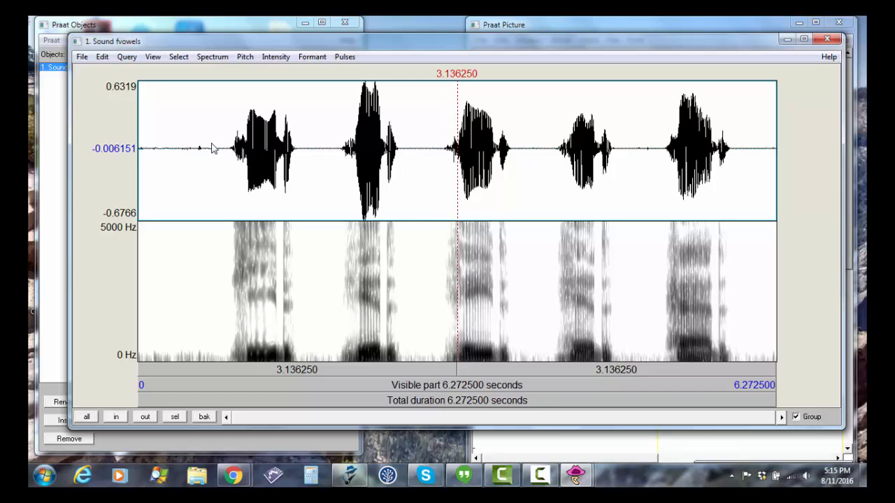
pyautogui.click(220, 60)
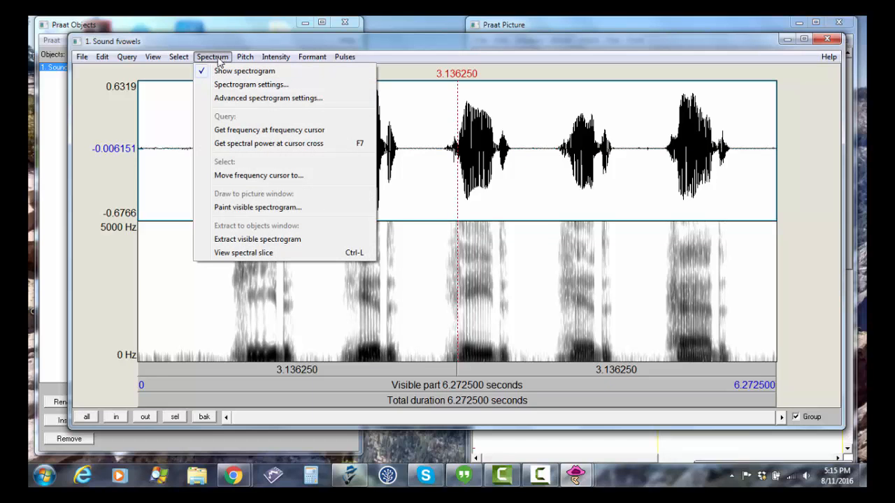
pyautogui.click(219, 72)
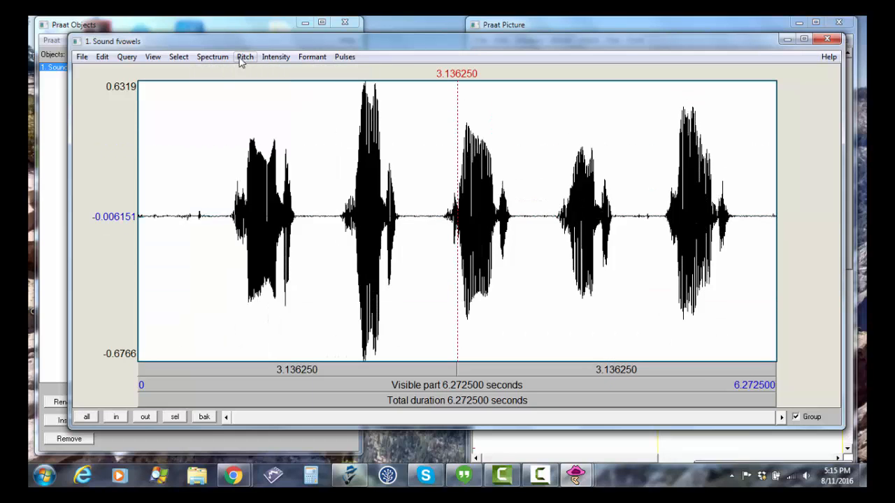
pyautogui.click(245, 59)
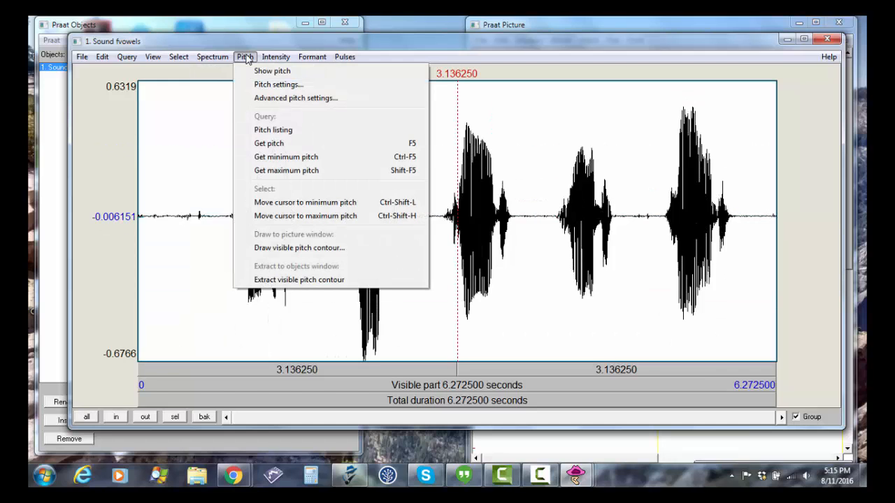
pyautogui.moveTo(269, 59)
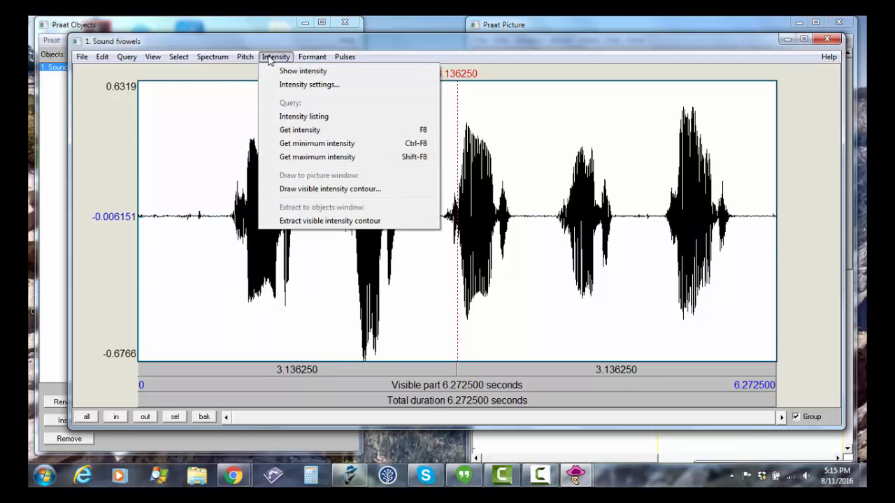
pyautogui.moveTo(307, 61)
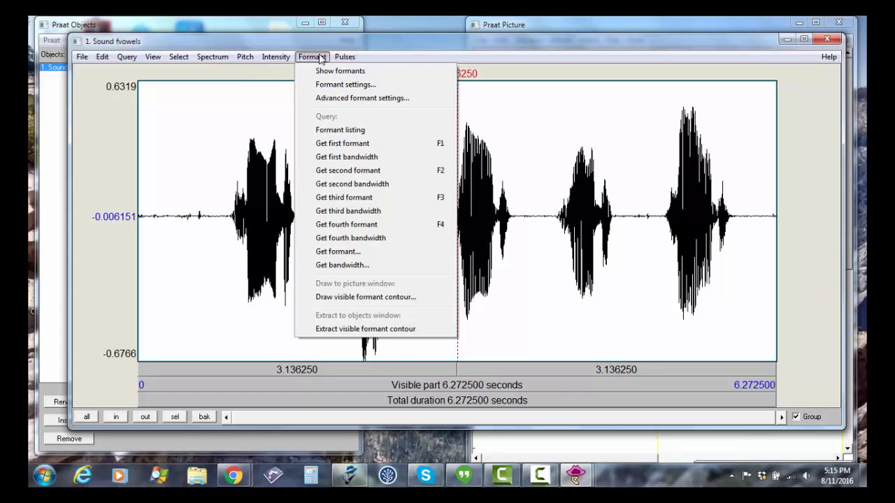
pyautogui.click(348, 46)
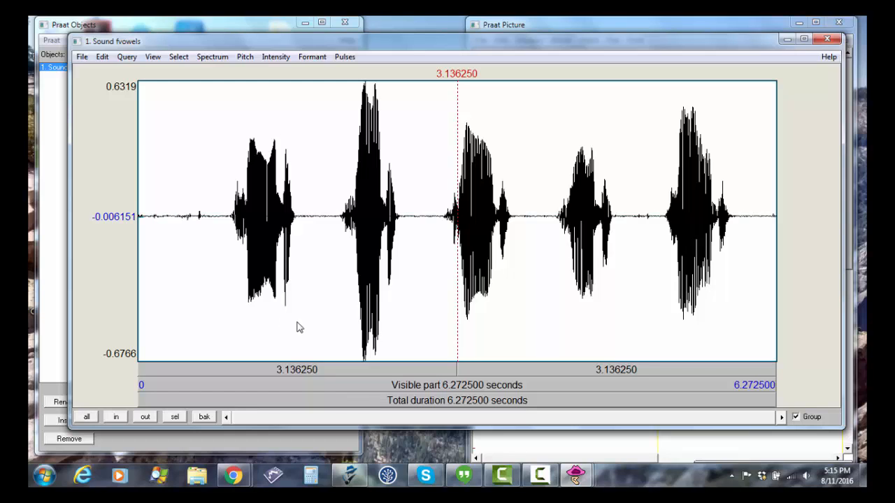
# Select the first word in the waveform, from about 0.80 to 1.65 s, and zoom to the selection
pyautogui.click(321, 336)
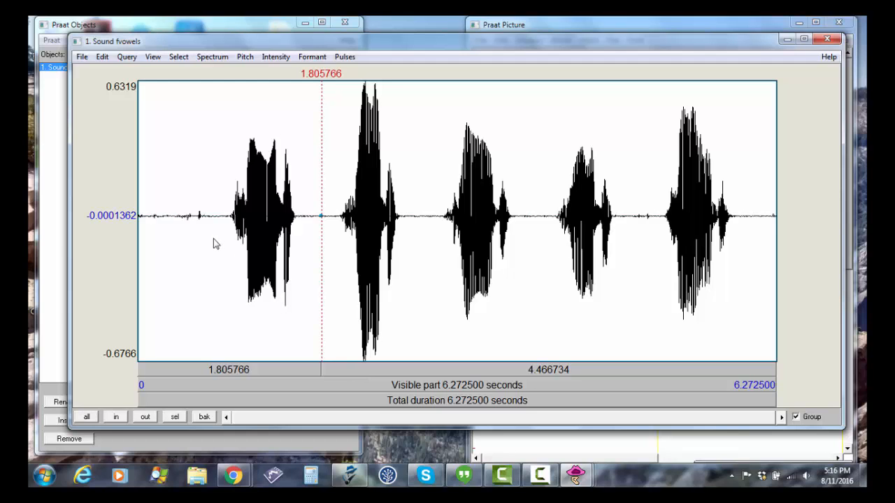
pyautogui.moveTo(217, 239); pyautogui.dragTo(306, 247)
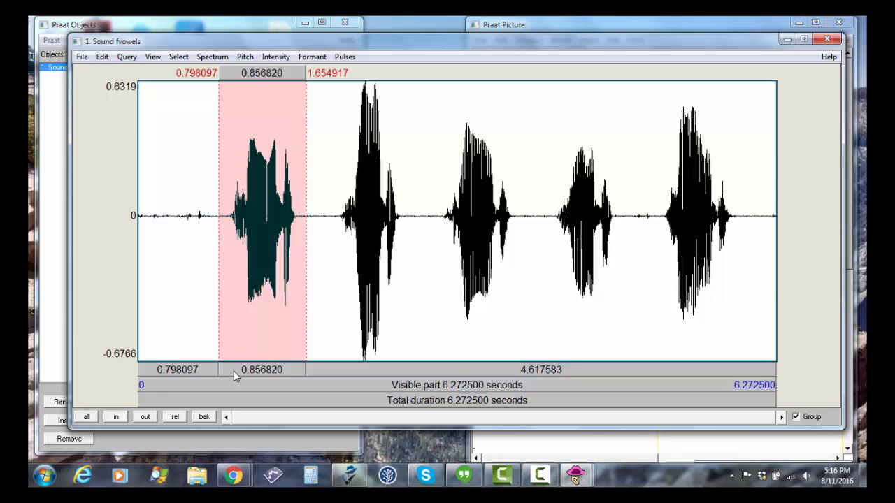
pyautogui.click(117, 418)
pyautogui.click(117, 418)
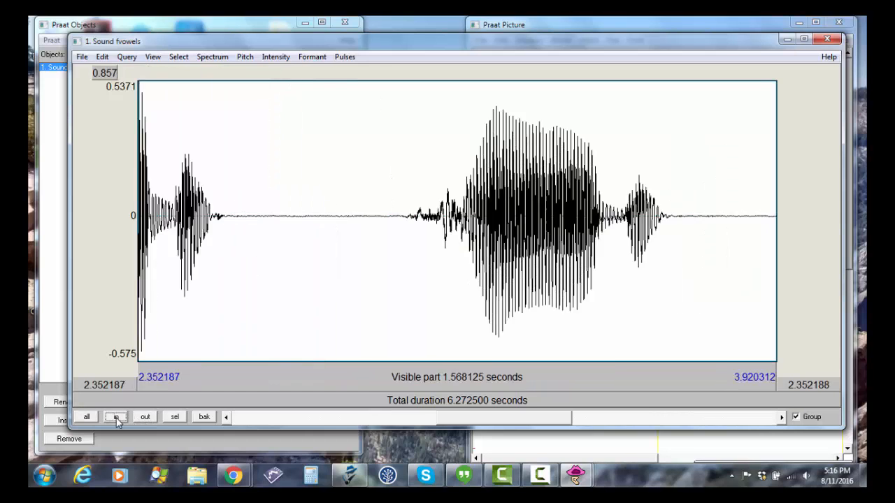
pyautogui.click(144, 417)
pyautogui.click(143, 418)
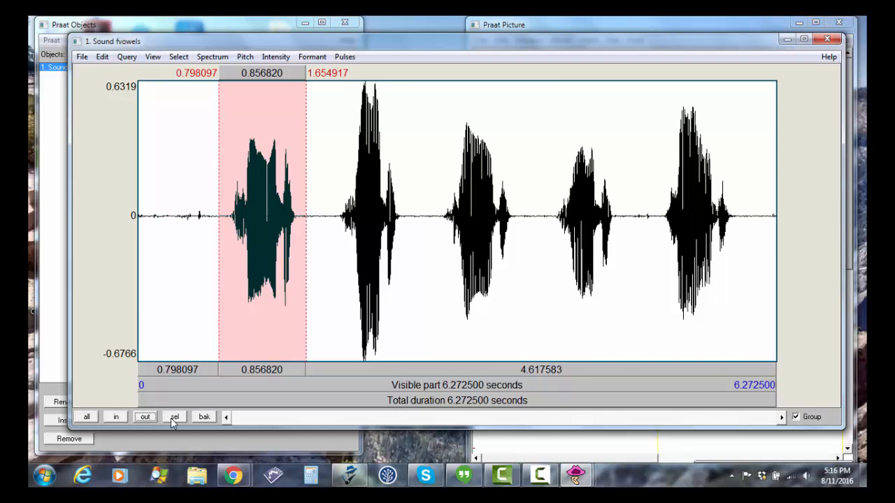
pyautogui.click(174, 418)
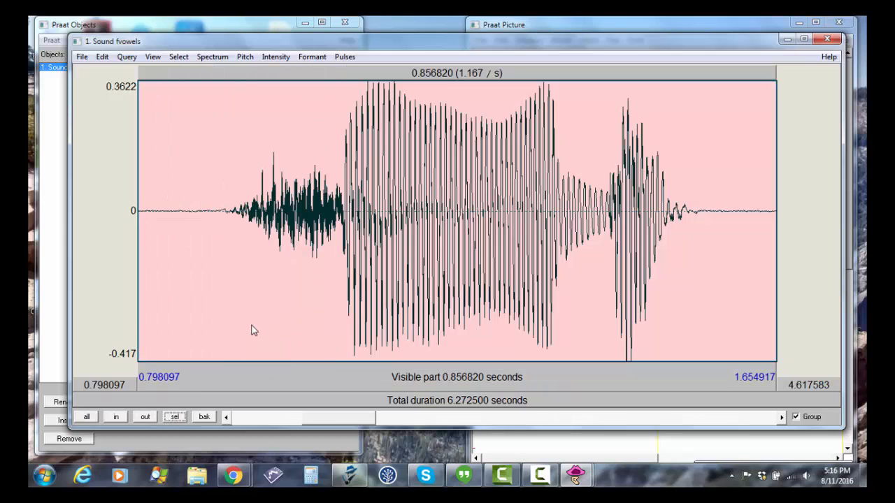
# Select the noisy consonant stretch at the start of the word, from about 0.93 to 1.07 s
pyautogui.click(210, 313)
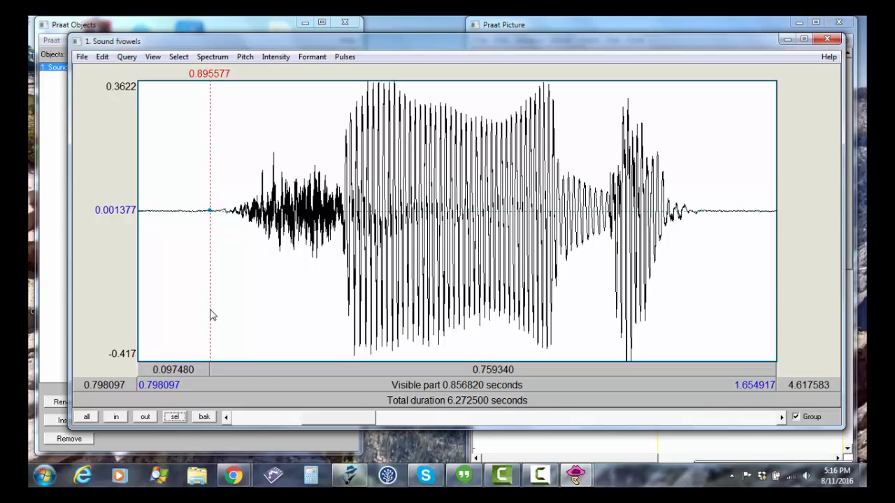
pyautogui.click(271, 264)
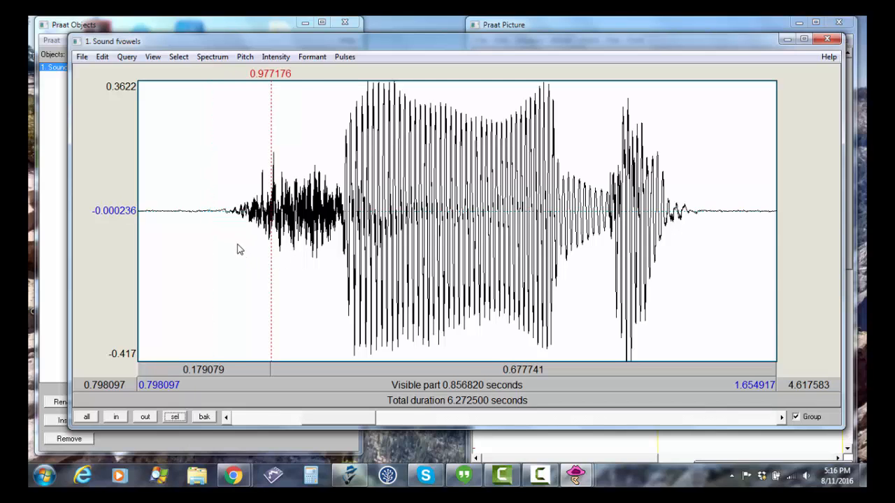
pyautogui.moveTo(238, 249); pyautogui.dragTo(342, 264)
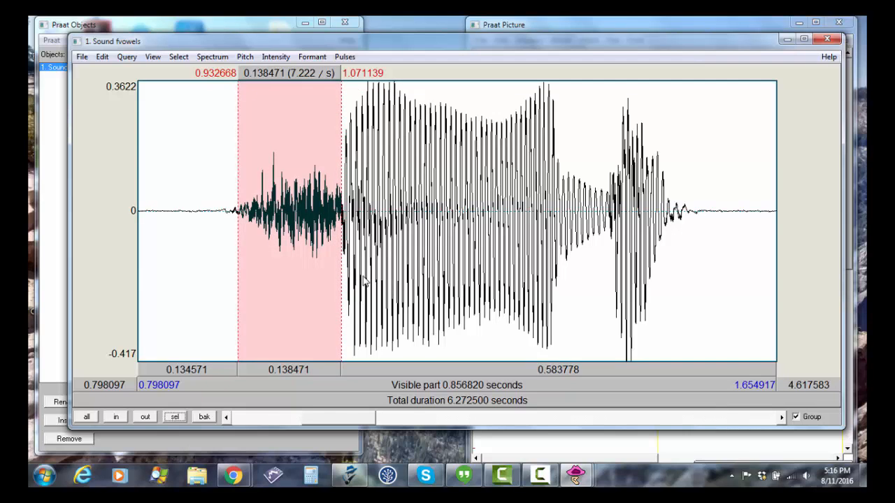
# Zoom to the early vowel cycles, about 1.09 to 1.16 s, and place the cursor on the third peak, at about 1.107 s
pyautogui.click(364, 280)
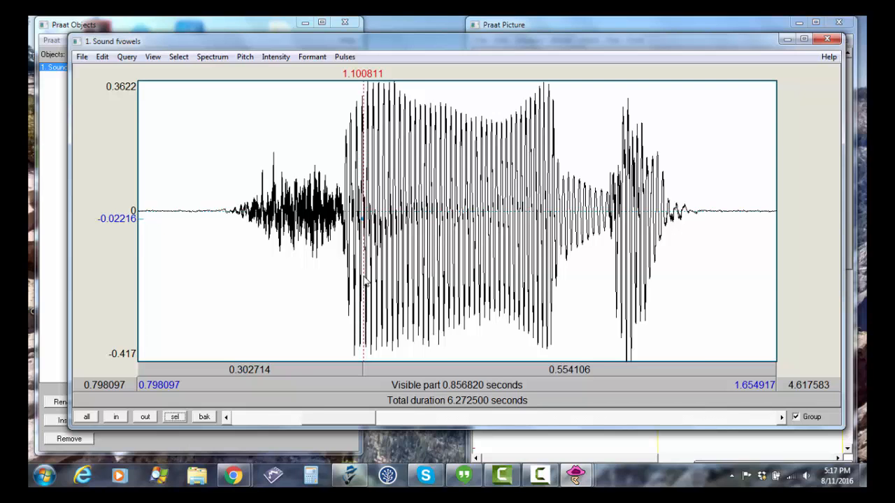
pyautogui.moveTo(355, 281); pyautogui.dragTo(410, 286)
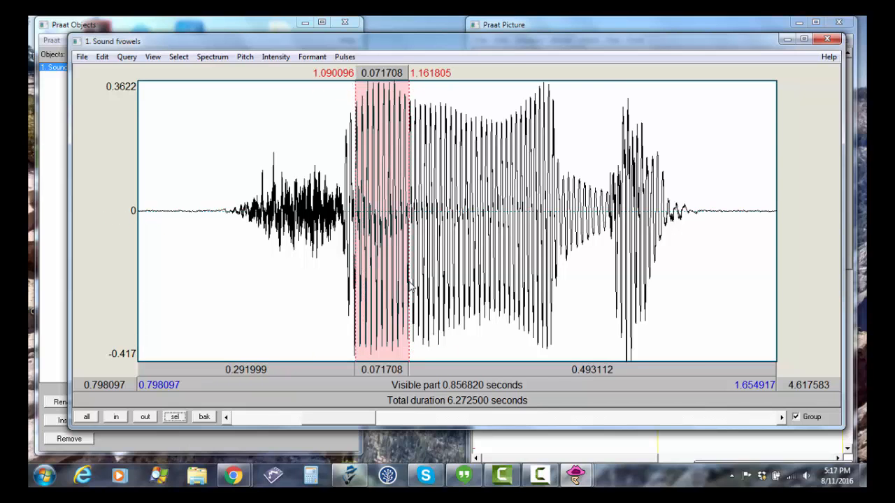
pyautogui.hotkey('ctrl', 'n')
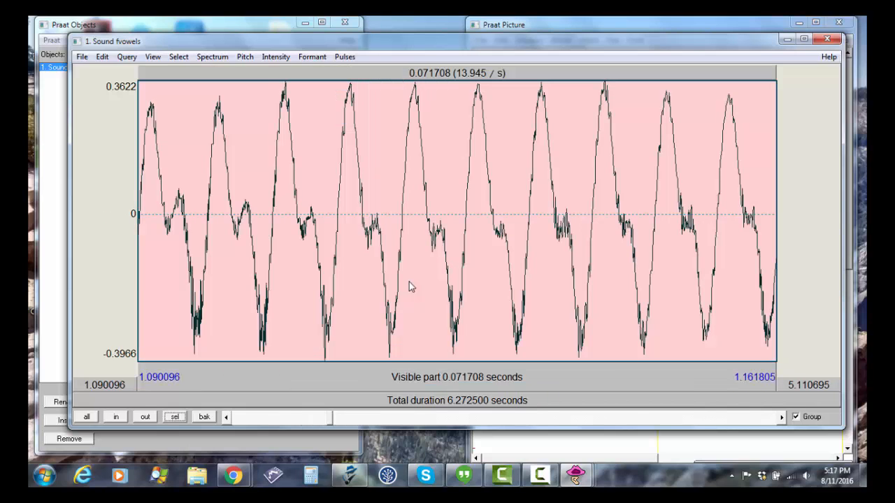
pyautogui.click(289, 280)
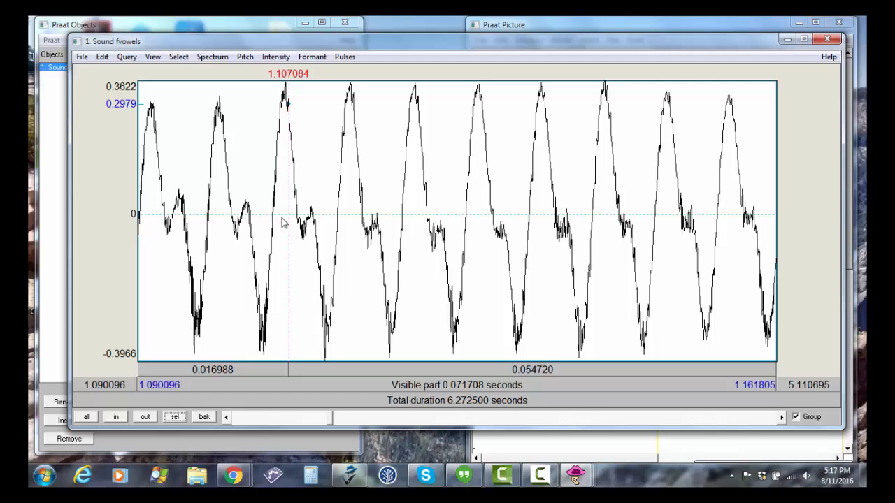
pyautogui.click(284, 189)
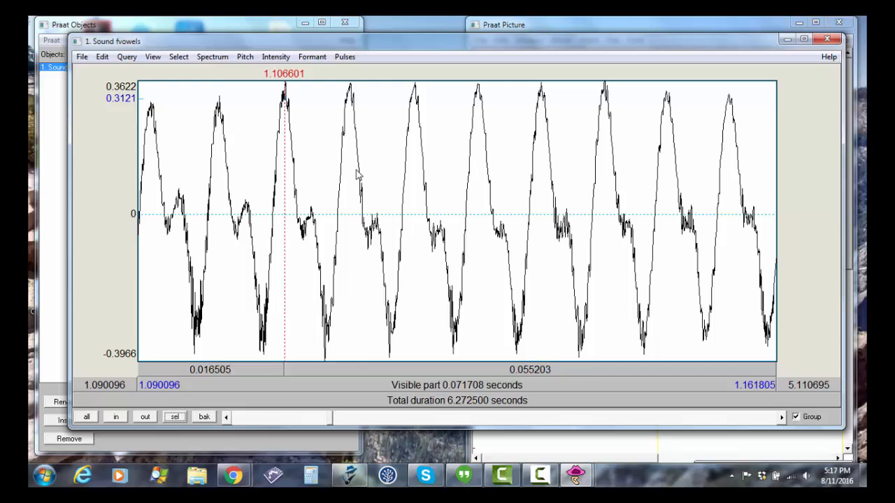
# Select the word's whole high-amplitude vowel, from about 1.07 to 1.36 s
pyautogui.hotkey('ctrl', 'o')
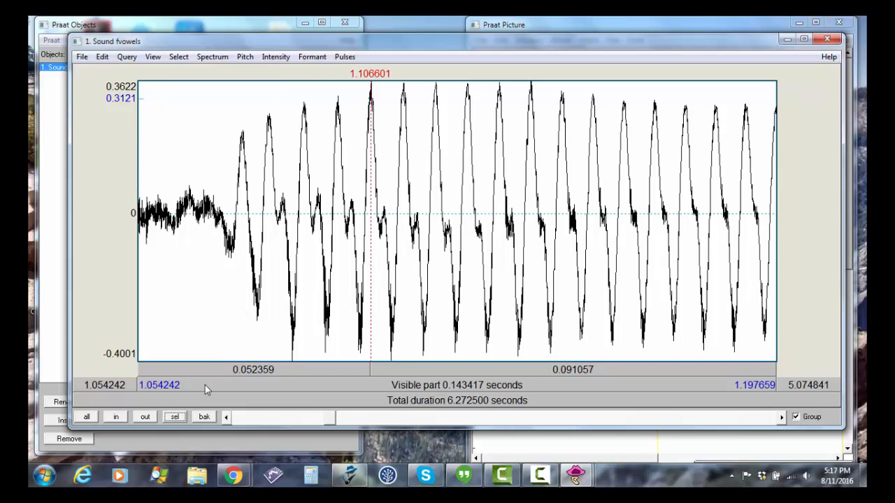
pyautogui.click(144, 416)
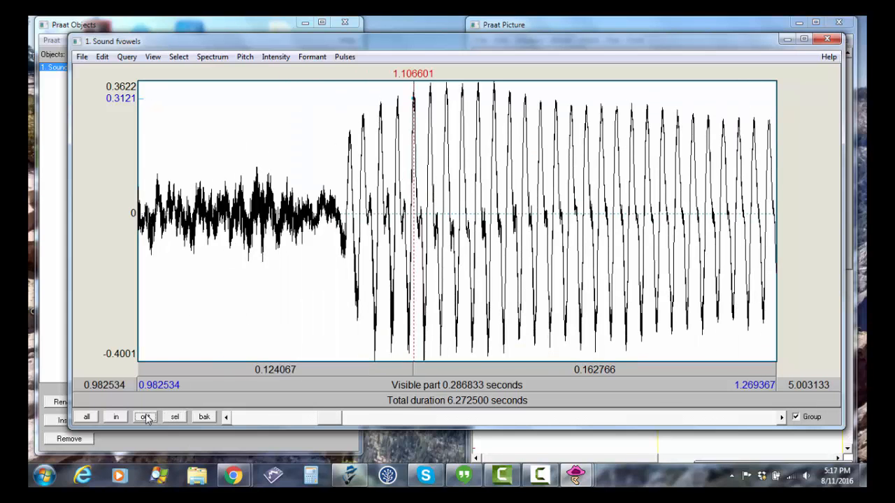
pyautogui.click(145, 418)
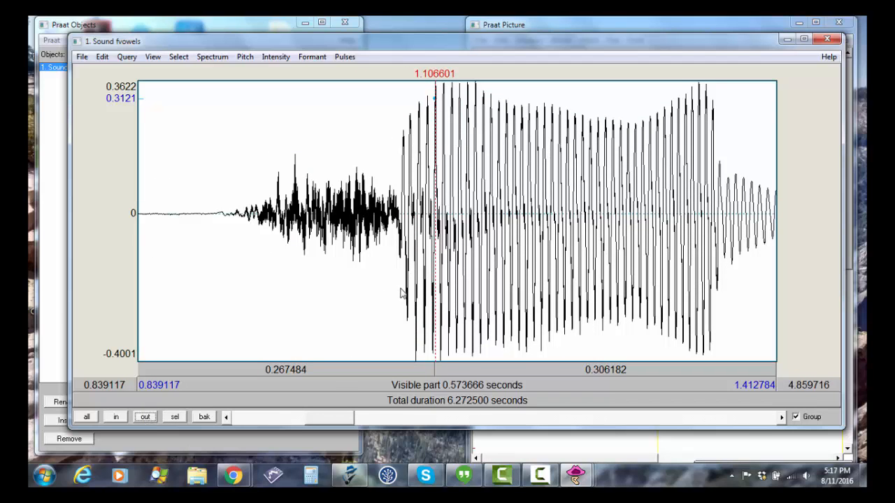
pyautogui.moveTo(400, 292); pyautogui.dragTo(720, 295)
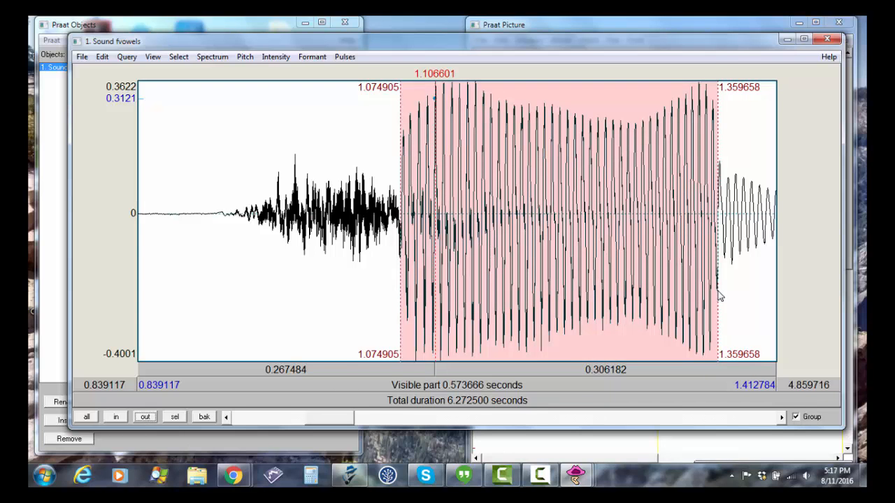
# Select the low-amplitude periodic stretch right after the vowel, from about 1.36 to 1.43 s
pyautogui.click(781, 418)
pyautogui.click(781, 417)
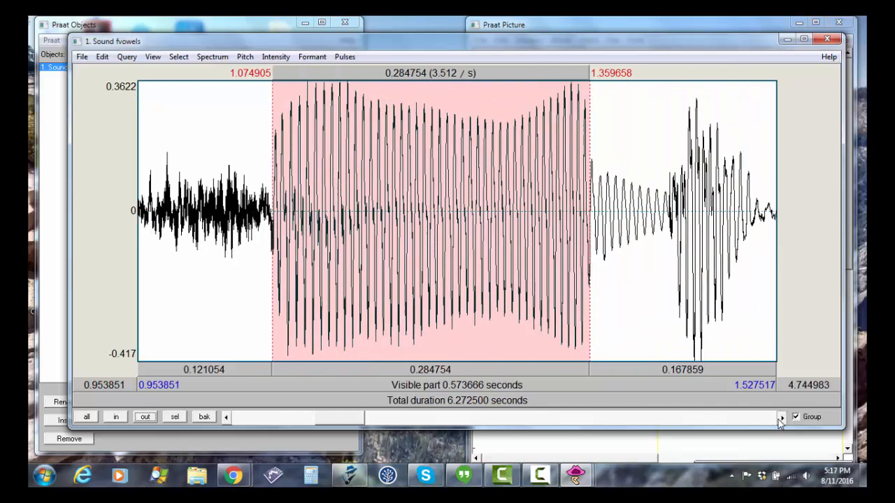
pyautogui.click(781, 417)
pyautogui.click(780, 417)
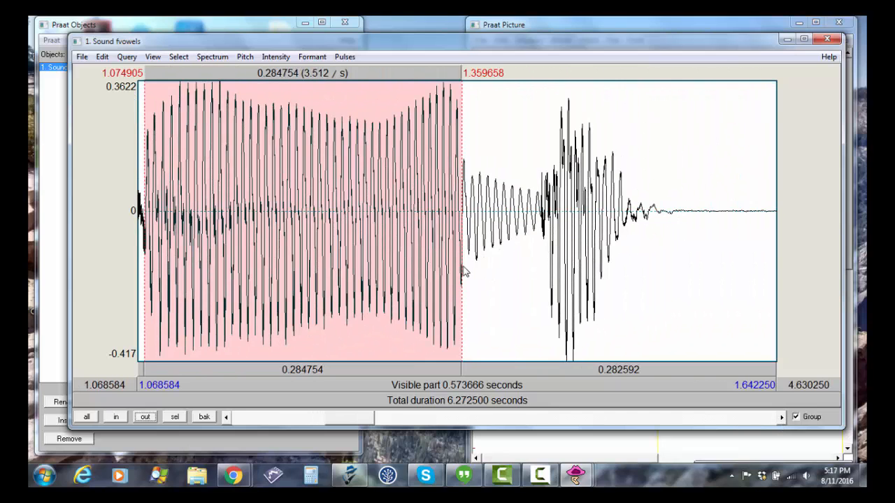
pyautogui.moveTo(464, 273); pyautogui.dragTo(542, 278)
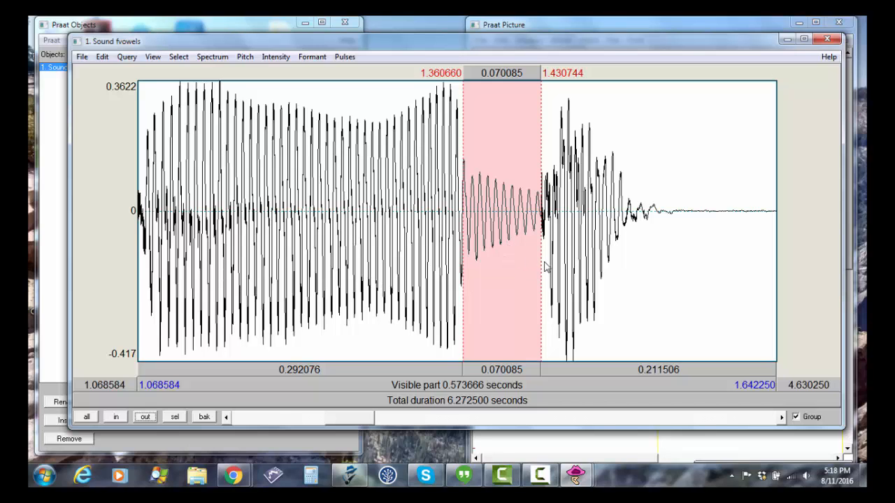
# Select the word's final burst, from about 1.43 to 1.53 s, and close the sound editor
pyautogui.moveTo(545, 266); pyautogui.dragTo(650, 283)
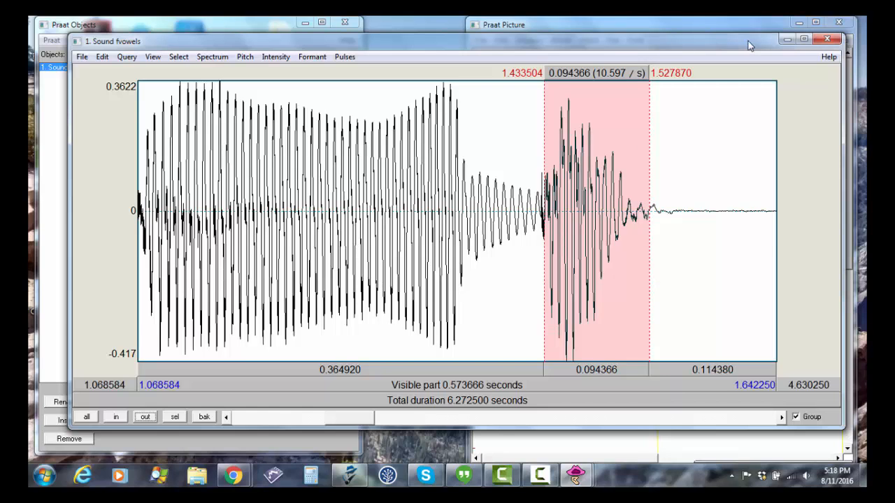
pyautogui.click(827, 38)
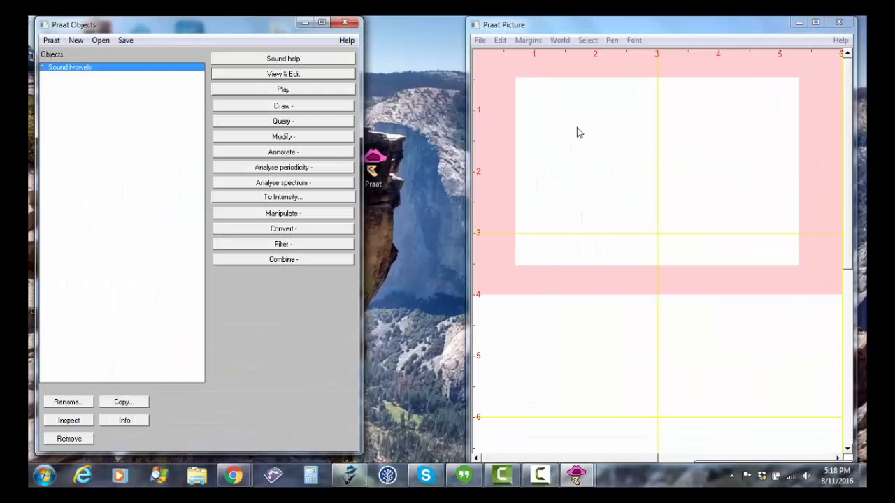